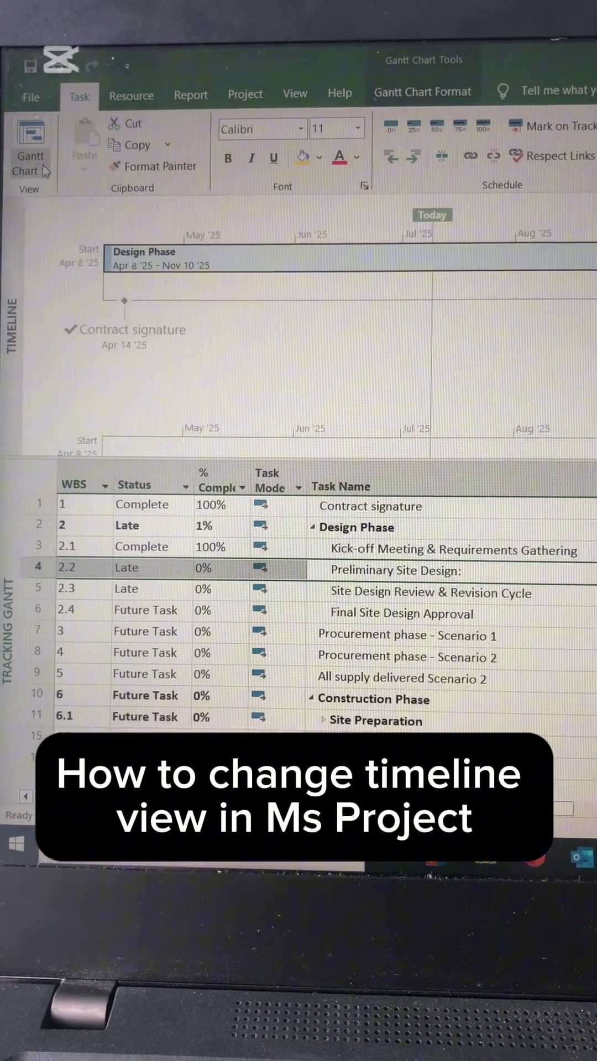
Switch the lower pane to Calendar view, then back to Gantt Chart from the built-in views list.
{"action": "left_click", "coordinate": [44, 172]}
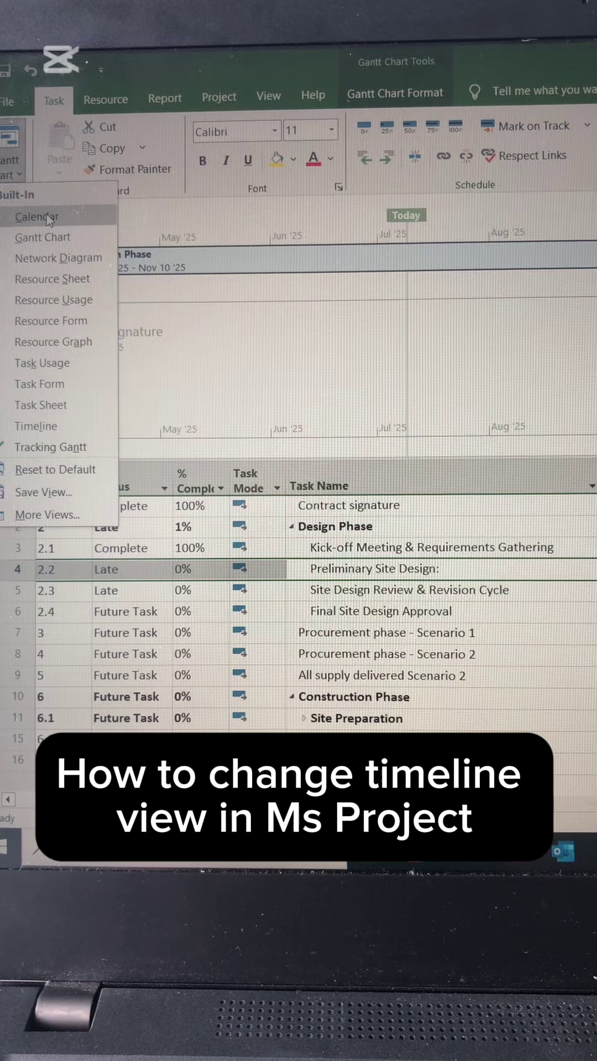
{"action": "left_click", "coordinate": [46, 216]}
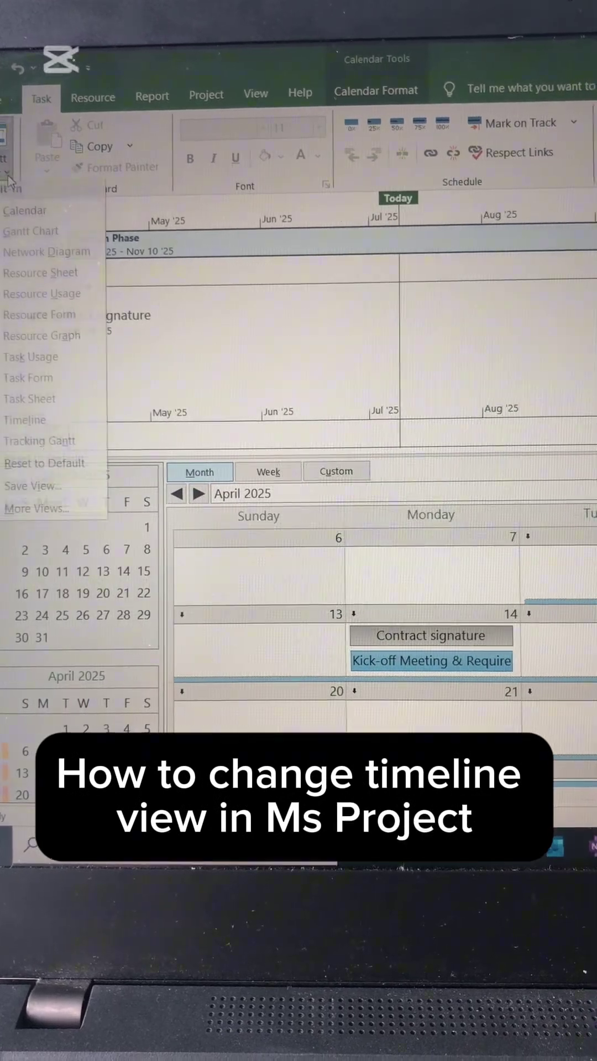
{"action": "left_click", "coordinate": [22, 239]}
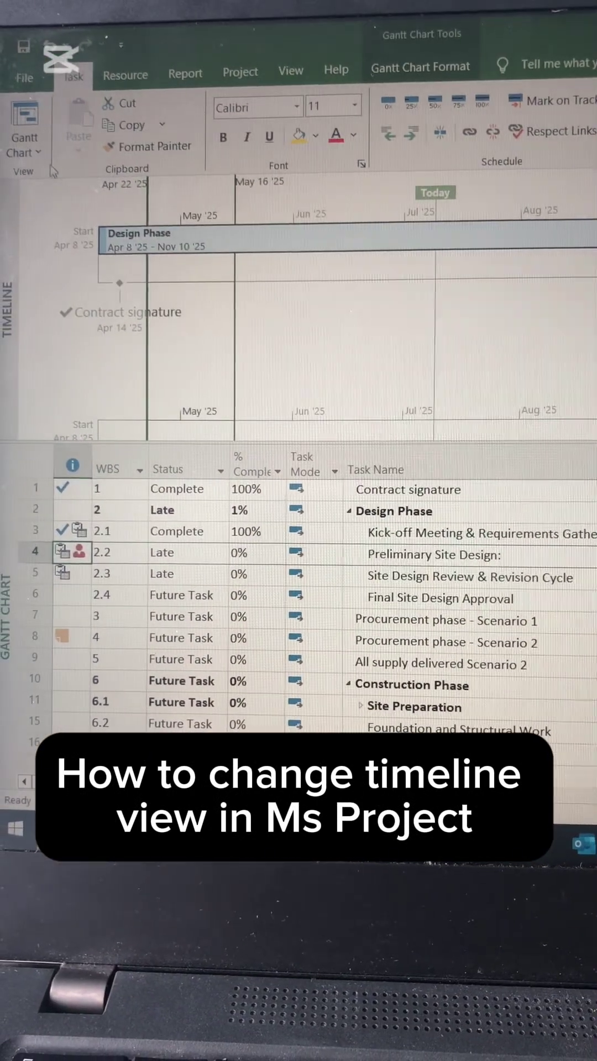
Choose Tracking Gantt from the built-in views list for the lower pane.
{"action": "left_click", "coordinate": [42, 156]}
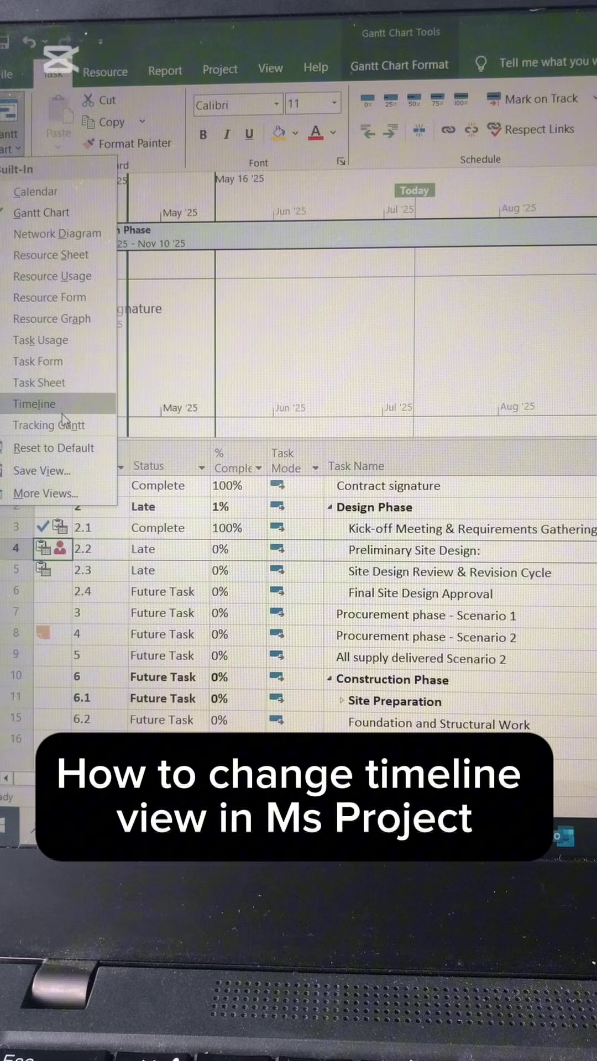
{"action": "left_click", "coordinate": [60, 419]}
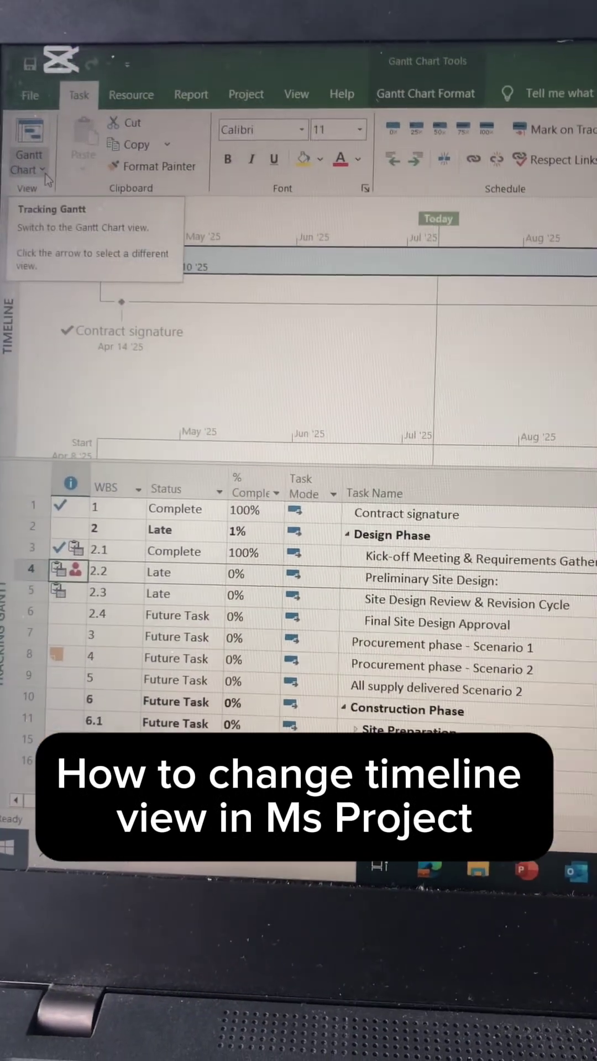
Switch the lower pane to Task Usage, then to Network Diagram from the built-in views list.
{"action": "left_click", "coordinate": [39, 191]}
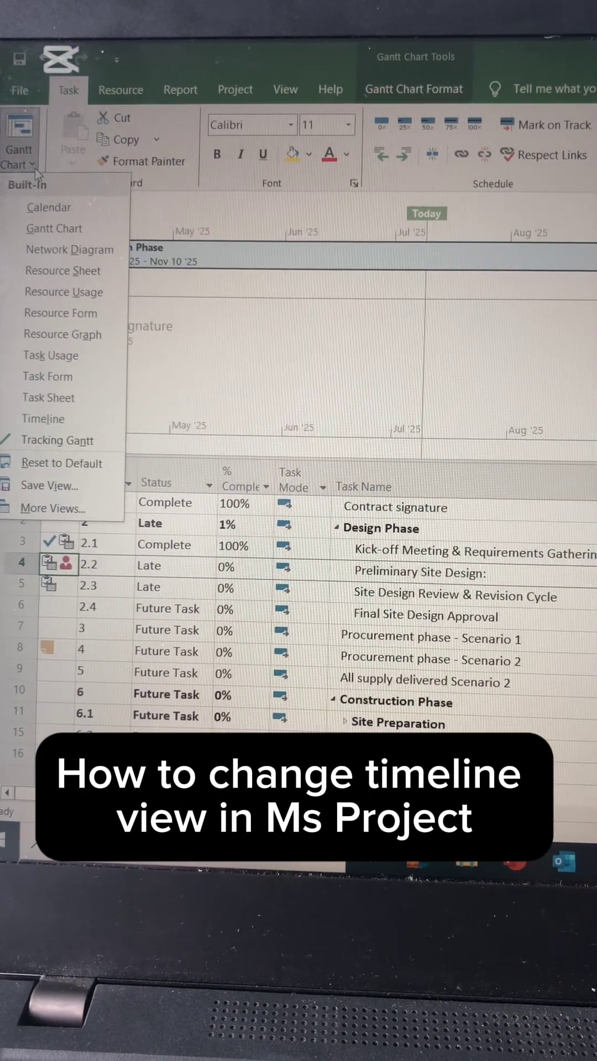
{"action": "left_click", "coordinate": [47, 354]}
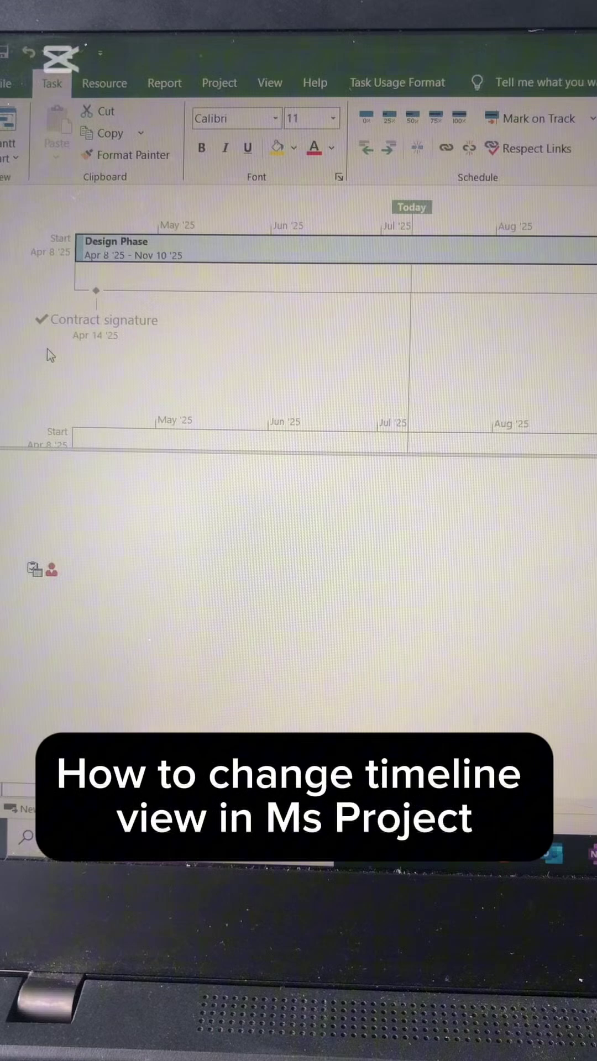
{"action": "left_click", "coordinate": [16, 158]}
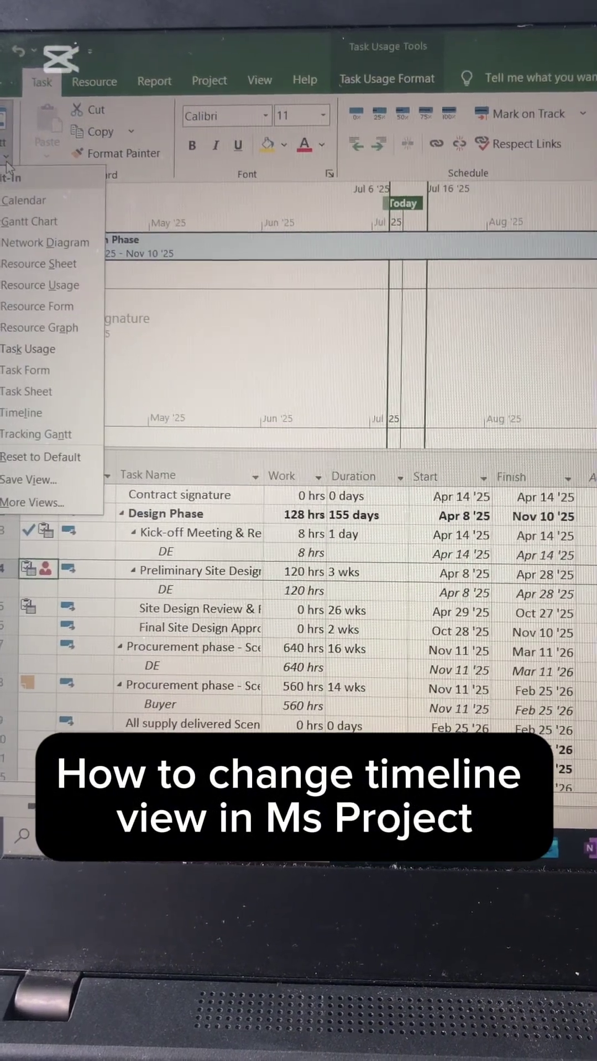
{"action": "left_click", "coordinate": [47, 241]}
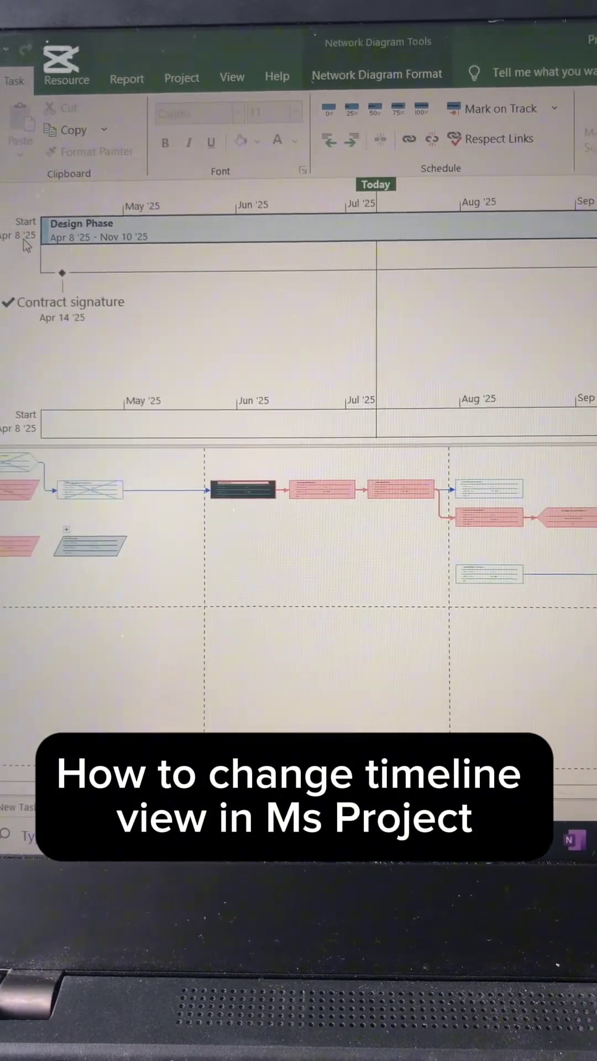